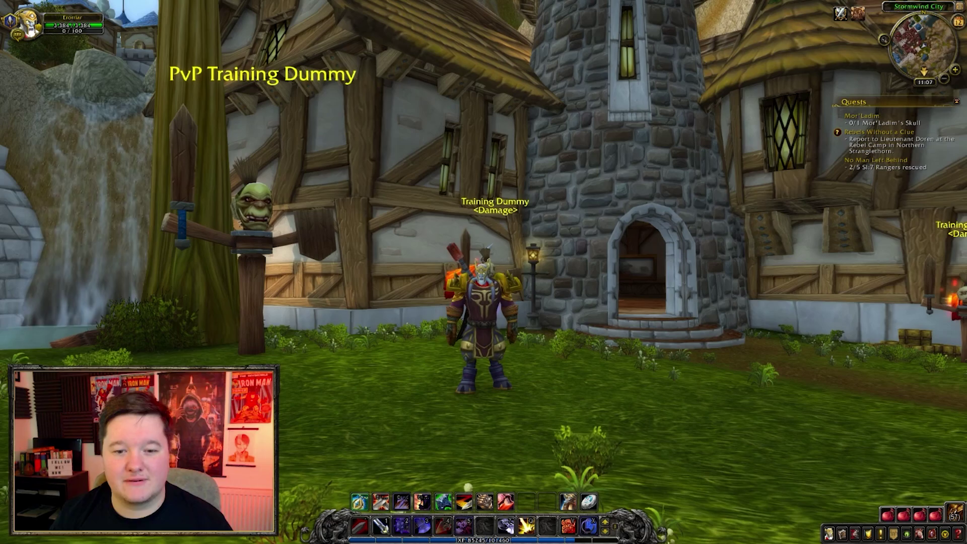
Step: Look around the game world by opening and closing the map, turning the character and swinging the camera
{"action": "key", "text": "Tab"}
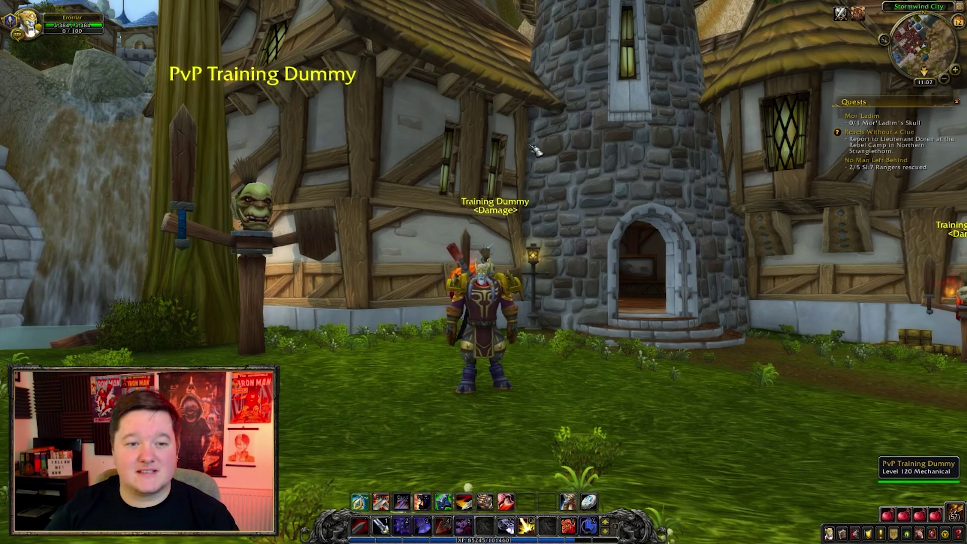
{"action": "key", "text": "a"}
{"action": "key", "text": "m"}
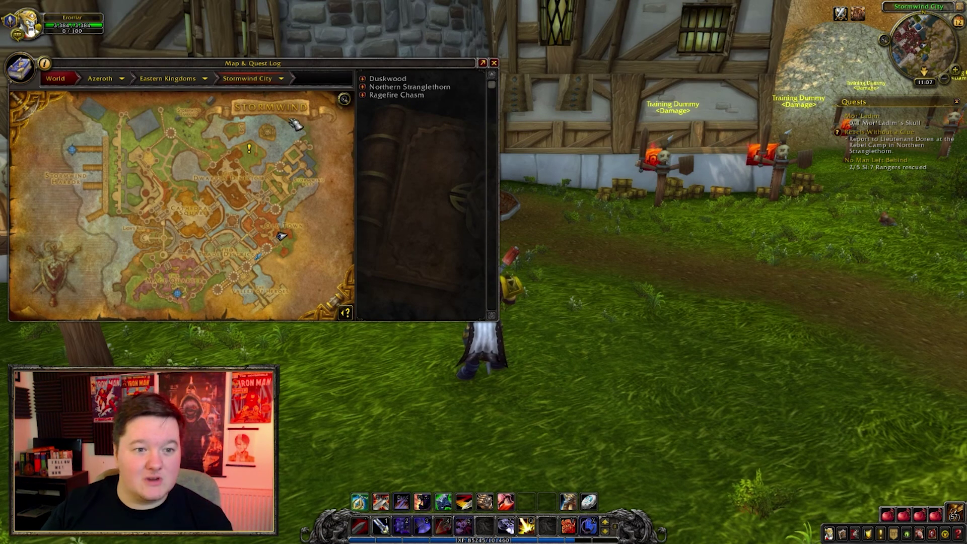
{"action": "key", "text": "m"}
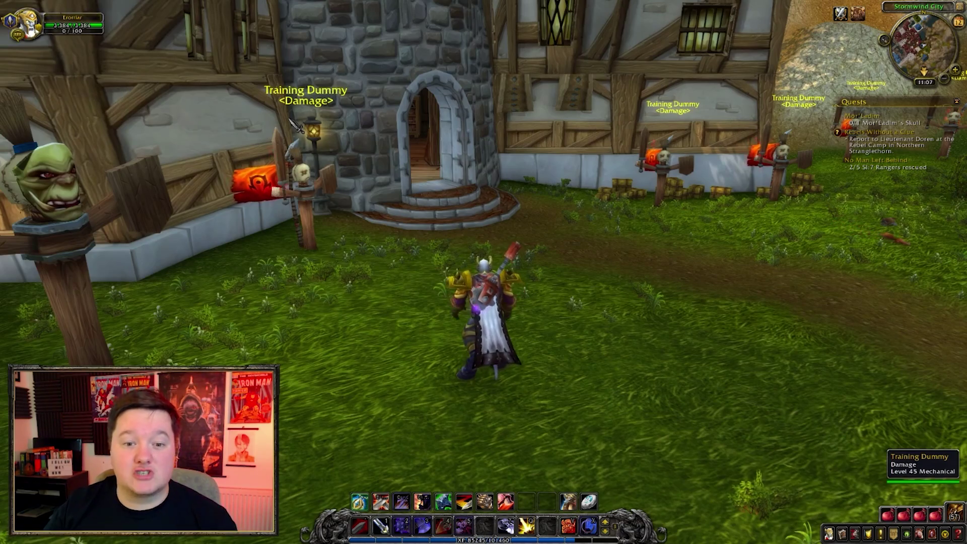
{"action": "key", "text": "a"}
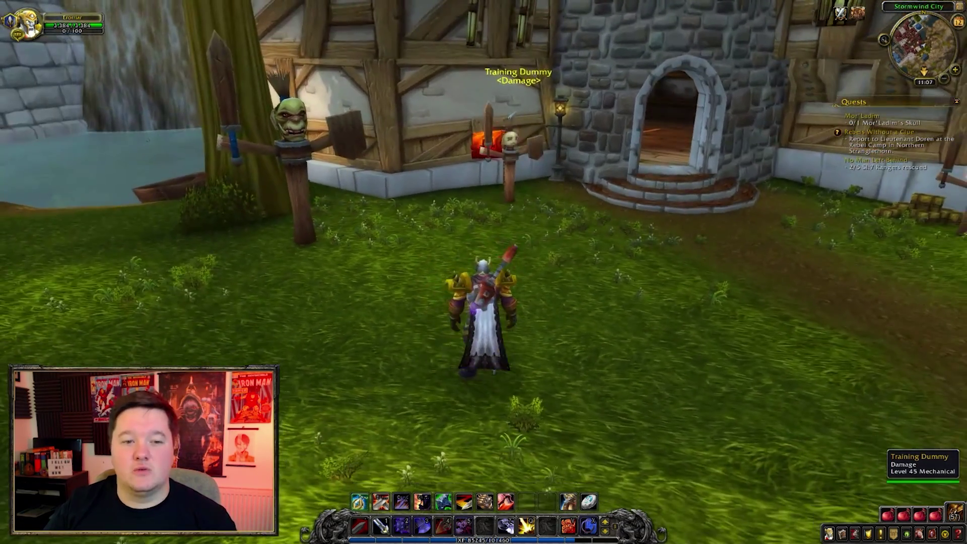
{"action": "left_click_drag", "start_coordinate": [511, 115], "coordinate": [525, 154]}
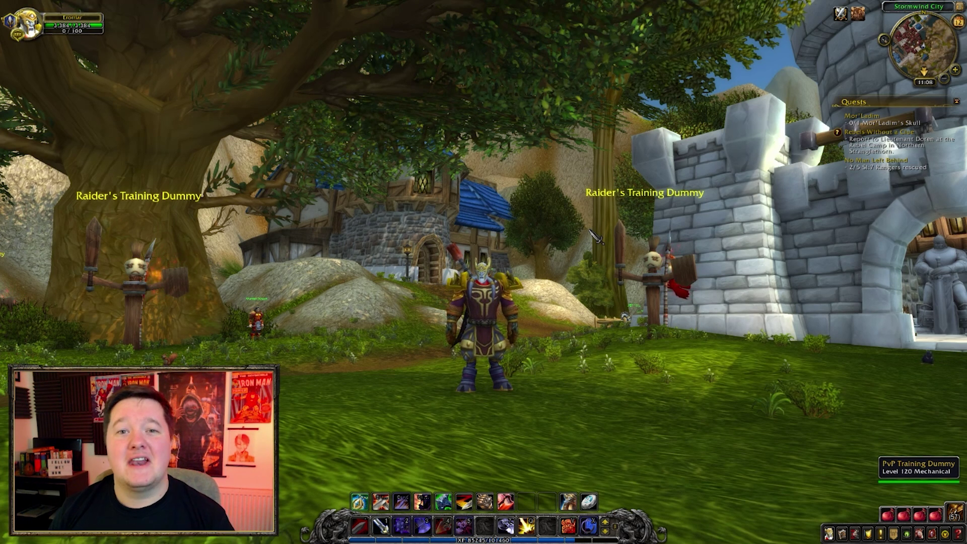
Step: Tick Bartender4 in the AddOn List and reload the UI
{"action": "key", "text": "Escape"}
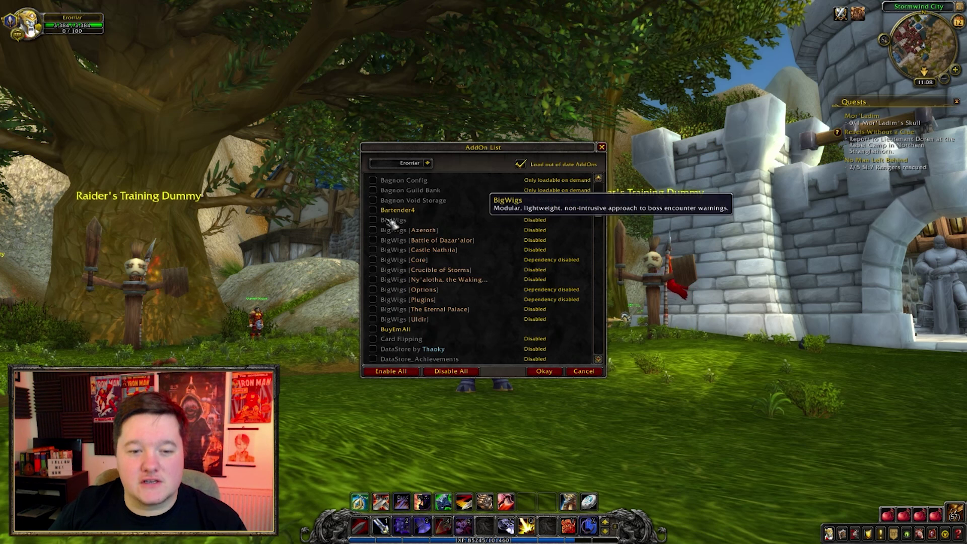
{"action": "left_click", "coordinate": [373, 211]}
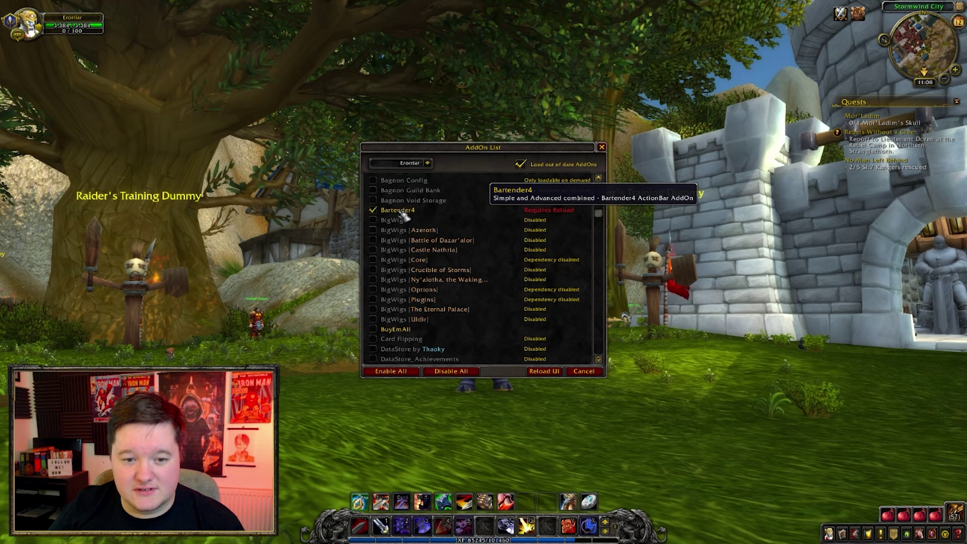
{"action": "scroll", "coordinate": [463, 302], "scroll_direction": "down", "scroll_amount": 10}
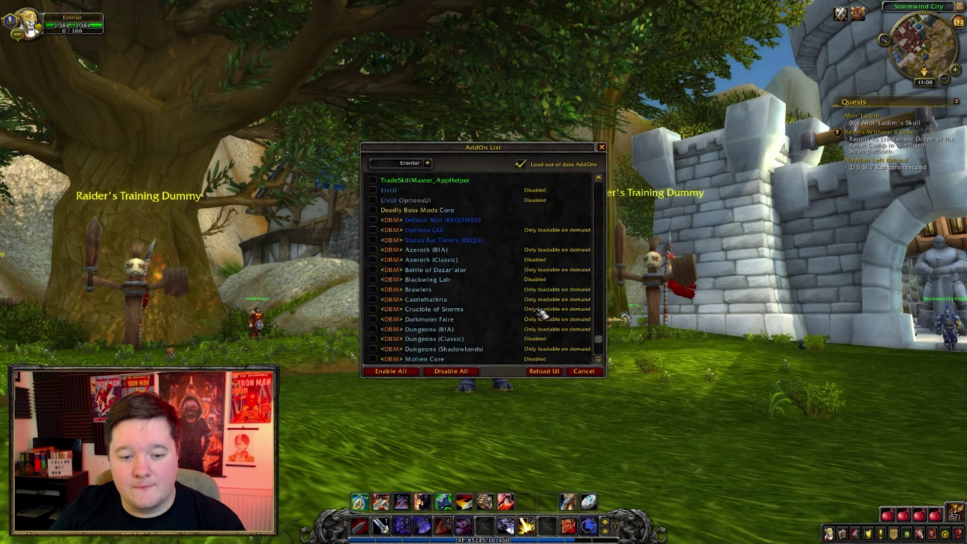
{"action": "scroll", "coordinate": [542, 312], "scroll_direction": "down", "scroll_amount": 3}
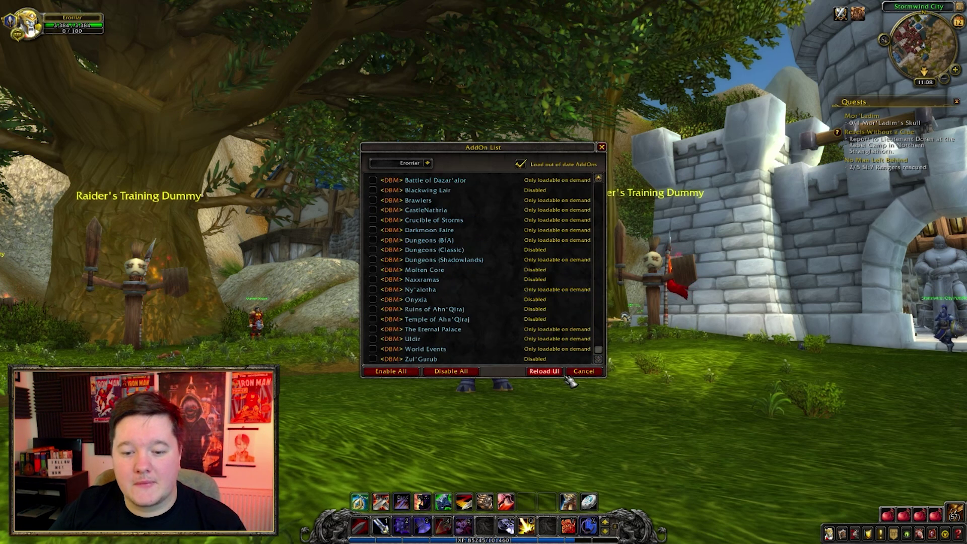
{"action": "left_click", "coordinate": [533, 374]}
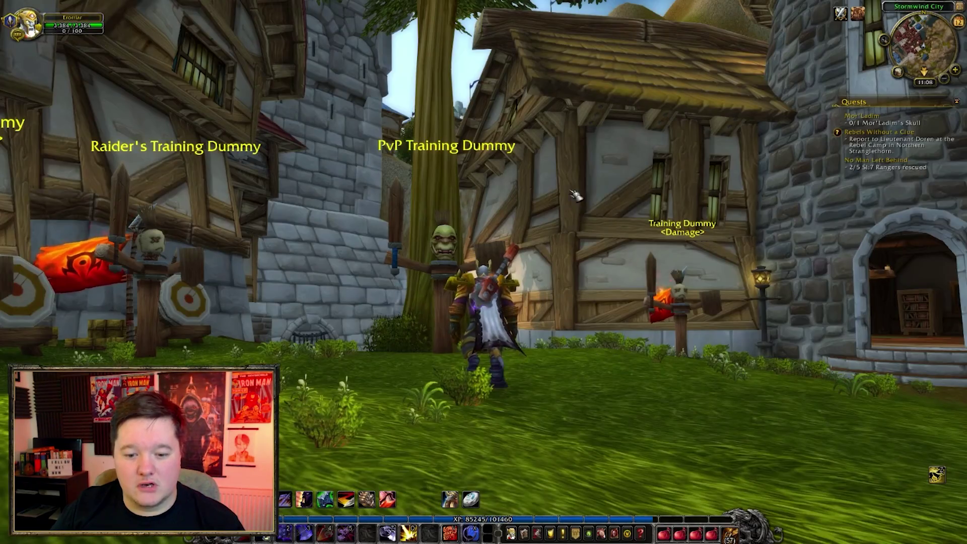
{"action": "left_click_drag", "start_coordinate": [576, 196], "coordinate": [609, 252]}
{"action": "mouse_move", "coordinate": [936, 476]}
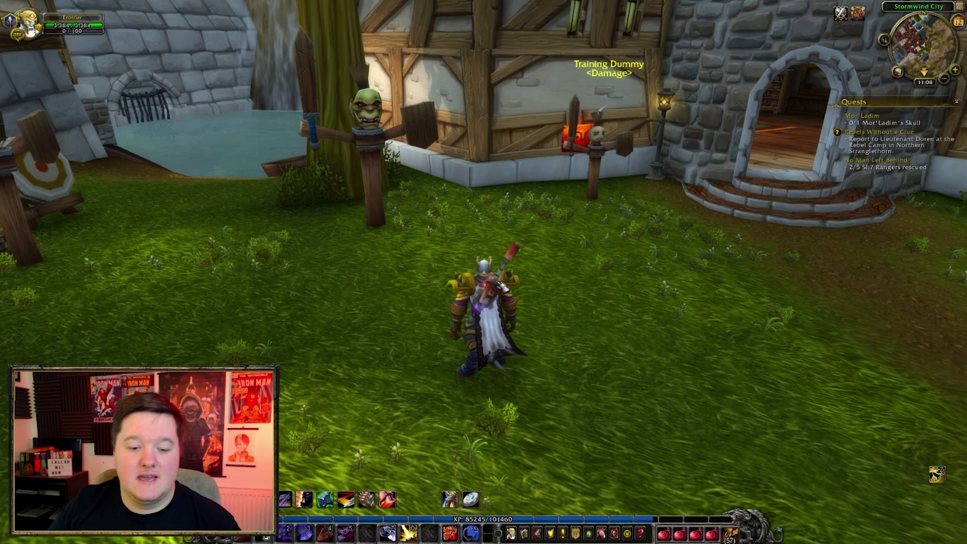
{"action": "key", "text": "d"}
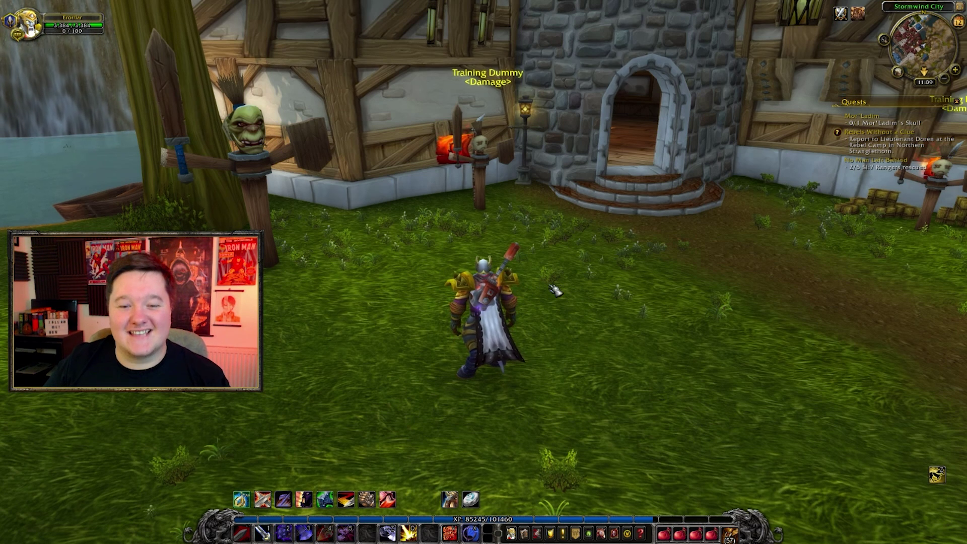
{"action": "right_click", "coordinate": [902, 74]}
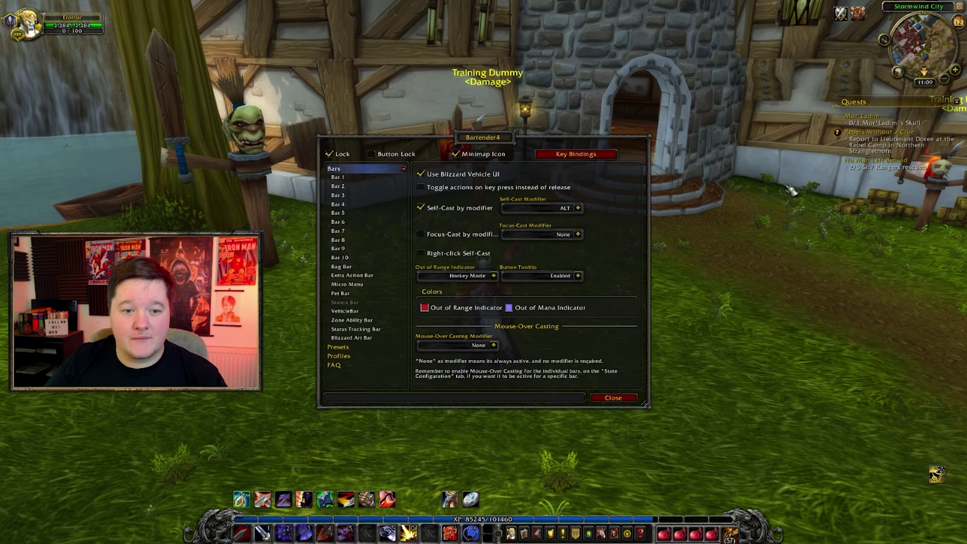
{"action": "left_click", "coordinate": [404, 169]}
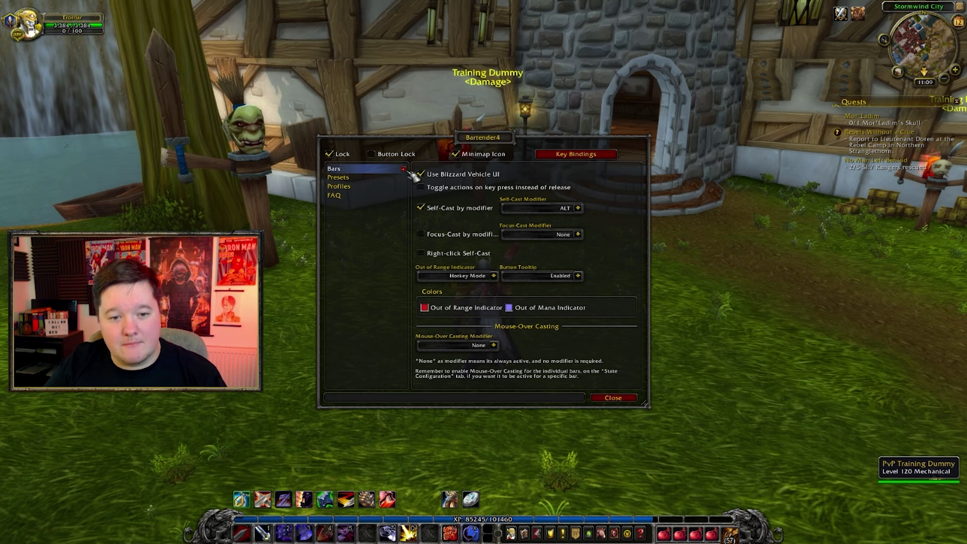
{"action": "left_click", "coordinate": [404, 169]}
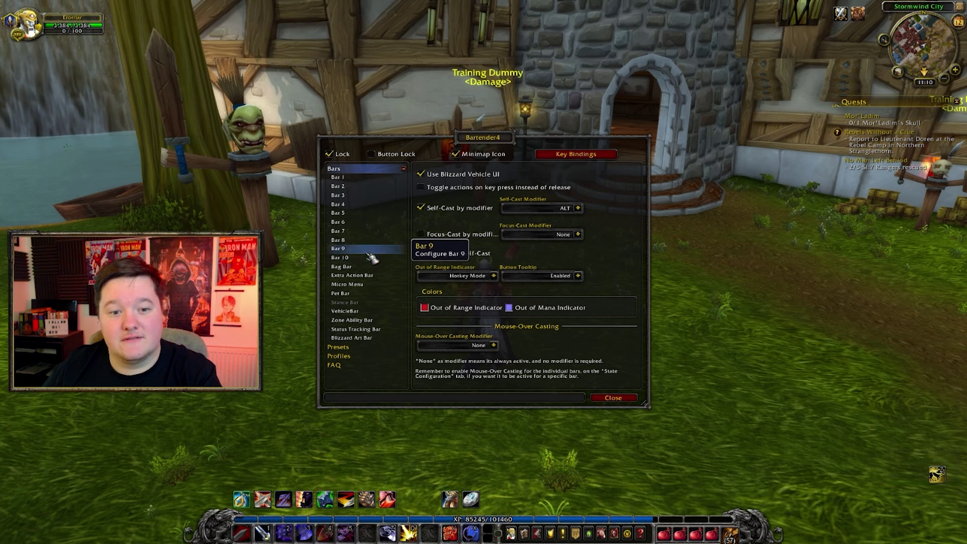
{"action": "right_click", "coordinate": [898, 71]}
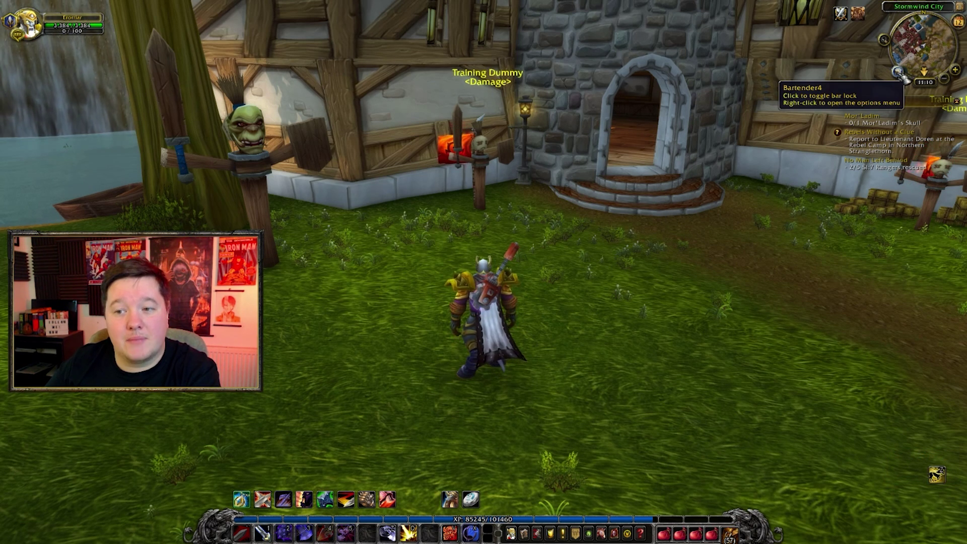
Step: Unlock the Bartender4 bars from the minimap icon and drag the Blizzard Art bar up to mid-screen
{"action": "left_click", "coordinate": [898, 73]}
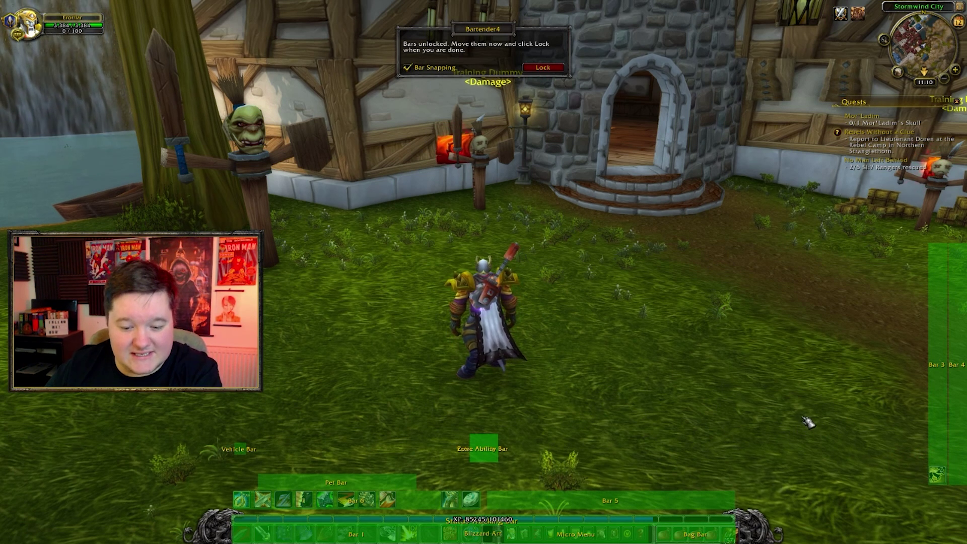
{"action": "left_click_drag", "start_coordinate": [632, 534], "coordinate": [624, 322]}
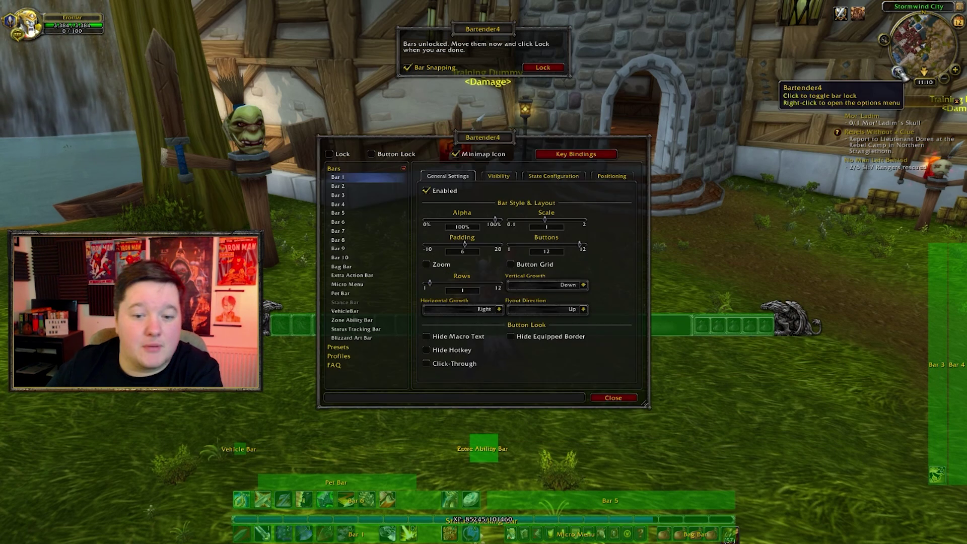
Step: Disable the Blizzard Art Bar in the Bartender4 options
{"action": "right_click", "coordinate": [897, 71]}
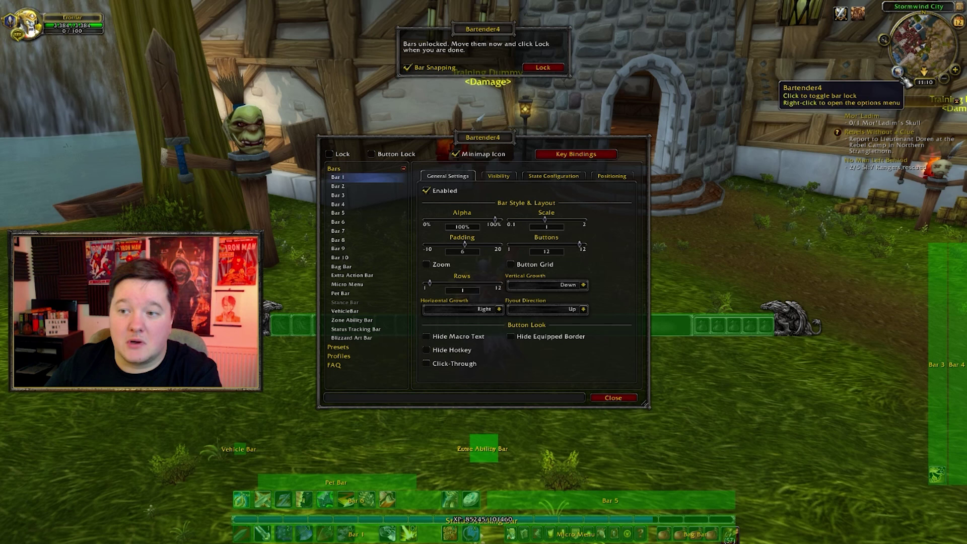
{"action": "left_click", "coordinate": [370, 340]}
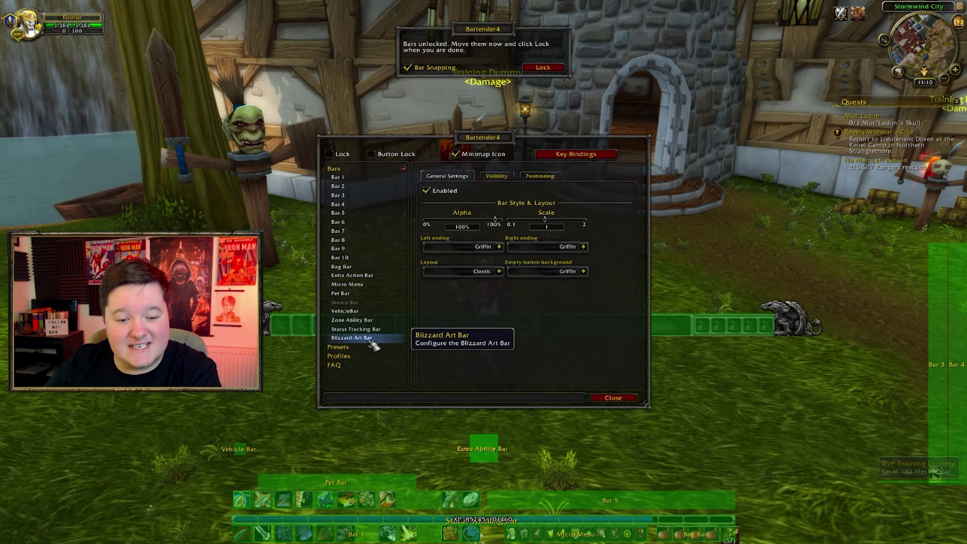
{"action": "left_click", "coordinate": [427, 191]}
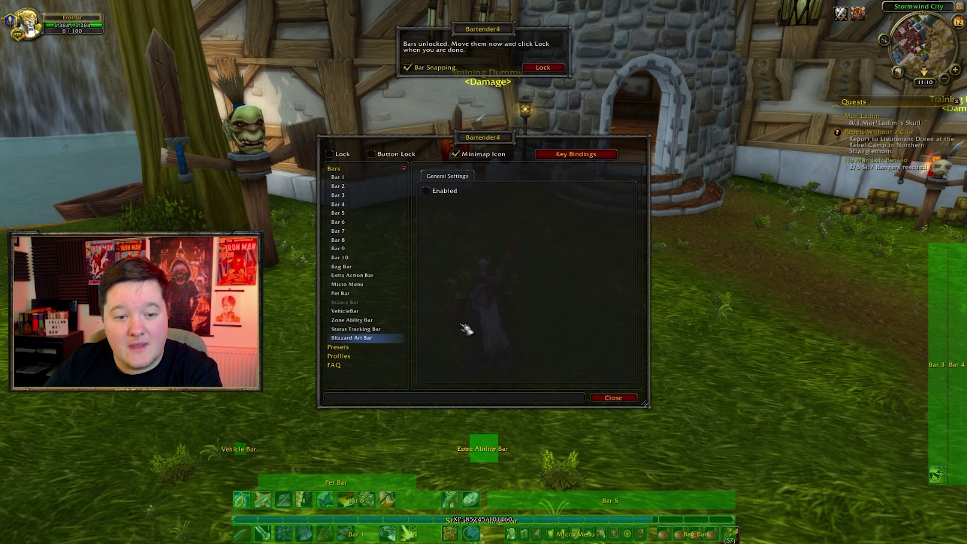
Step: Move the Bag Bar up to the right side, then disable it
{"action": "left_click", "coordinate": [348, 267]}
{"action": "left_click_drag", "start_coordinate": [723, 537], "coordinate": [767, 326]}
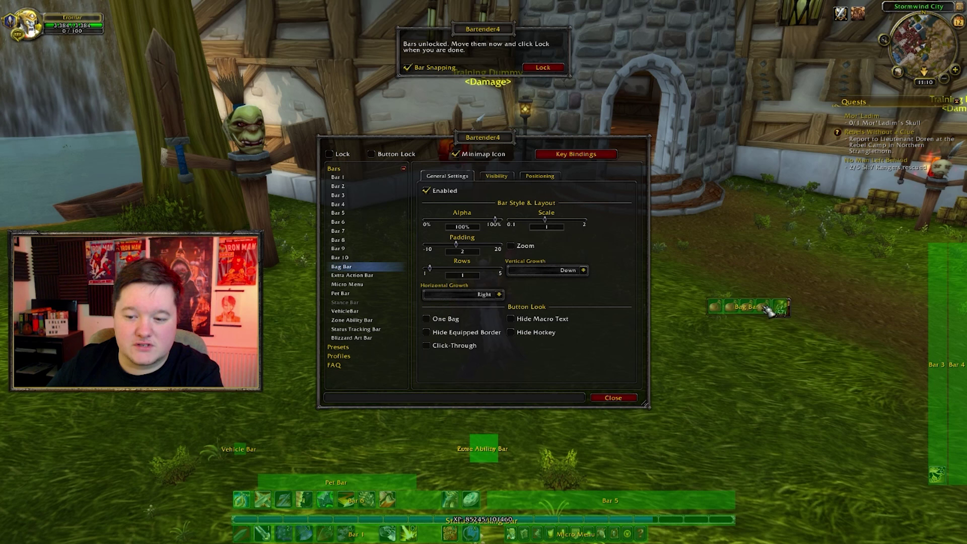
{"action": "left_click", "coordinate": [453, 195]}
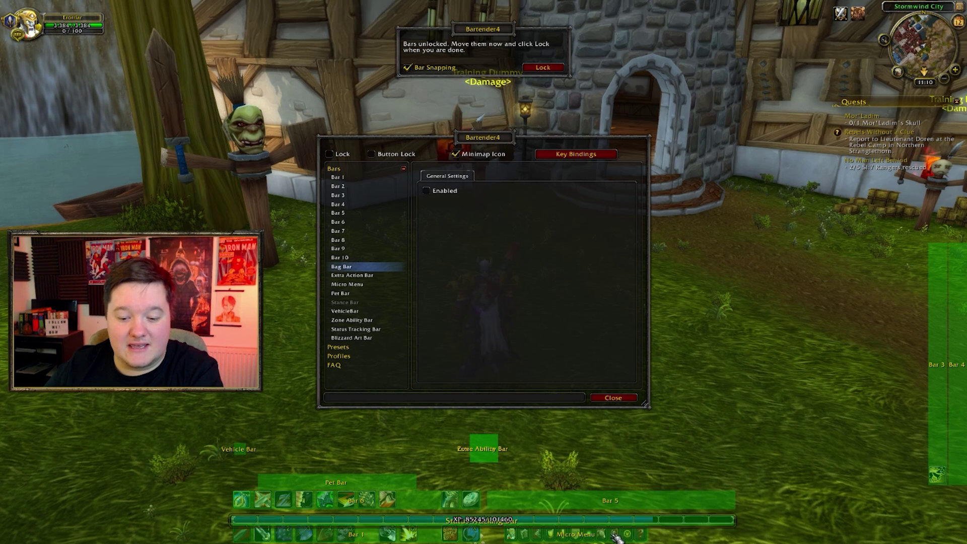
Step: Move the Micro Menu aside, Bar 1 above the Vehicle Bar, and the Status Tracking Bar to the bottom edge
{"action": "left_click_drag", "start_coordinate": [612, 540], "coordinate": [161, 535]}
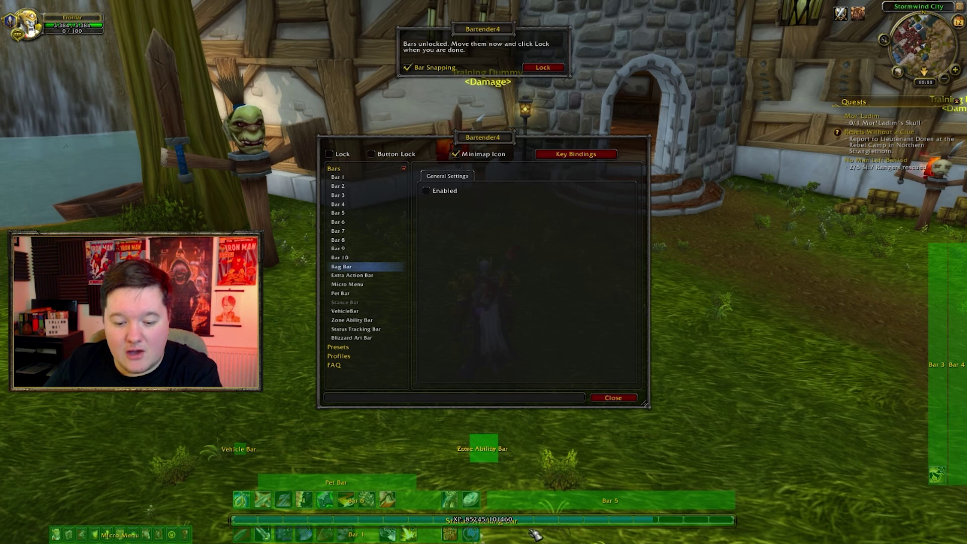
{"action": "left_click_drag", "start_coordinate": [424, 532], "coordinate": [402, 428]}
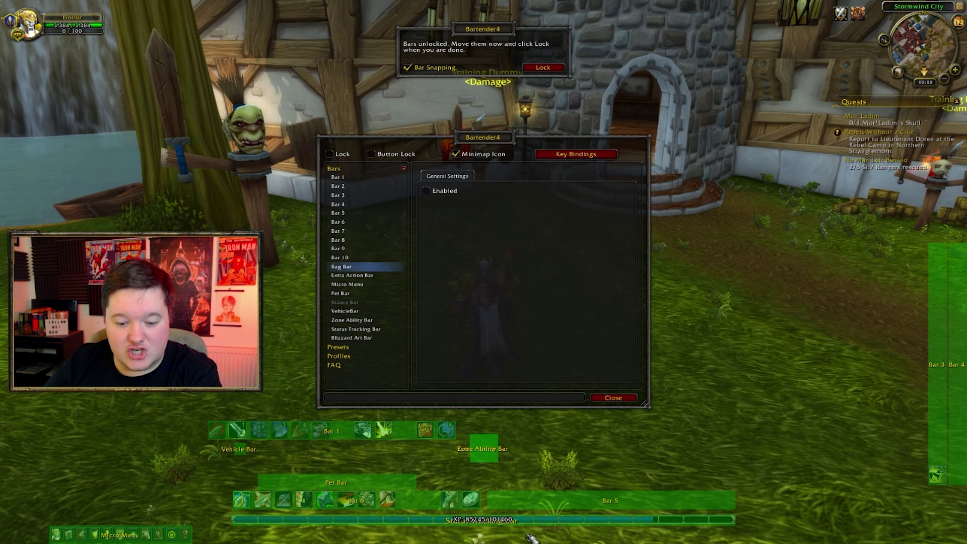
{"action": "left_click_drag", "start_coordinate": [487, 524], "coordinate": [489, 540]}
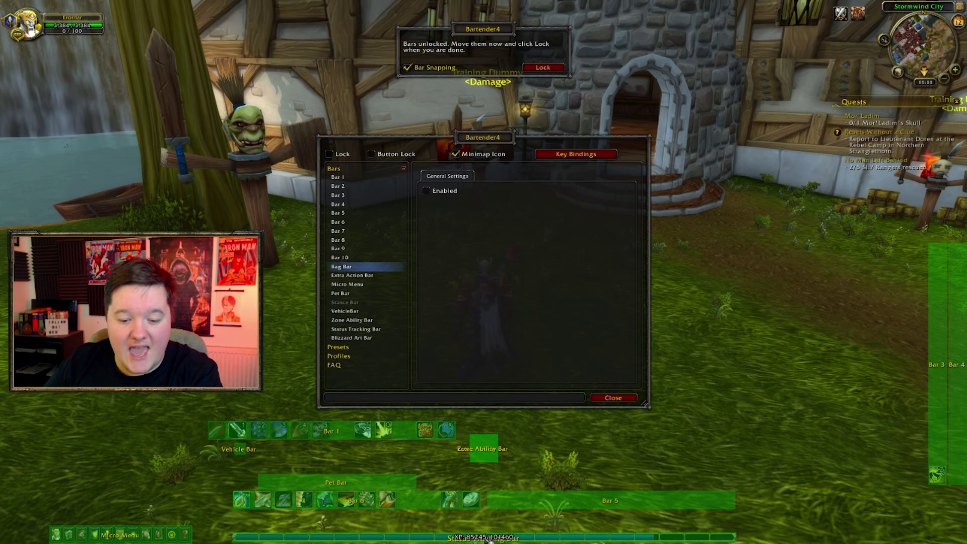
{"action": "left_click", "coordinate": [615, 399]}
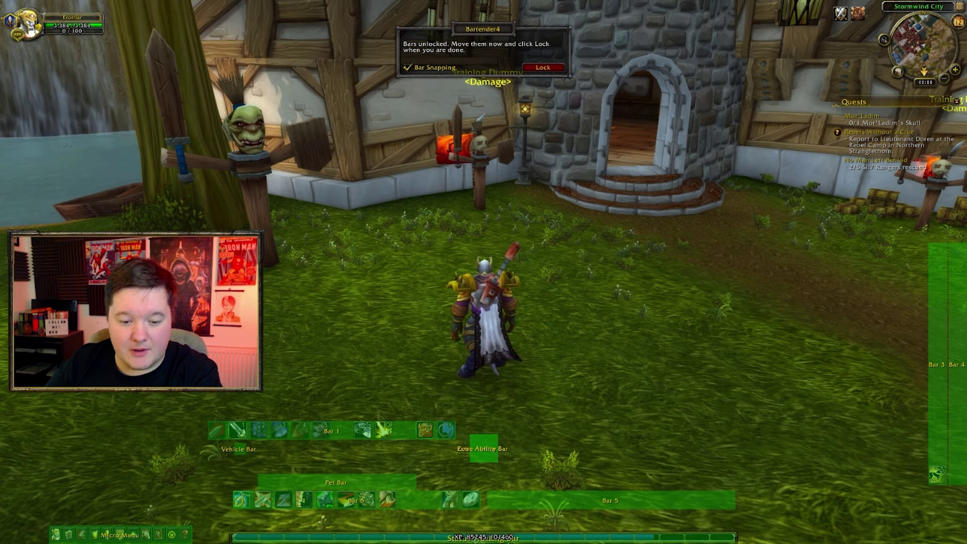
Step: Drag Bar 5, Zone Ability, Extra Action, Pet, Vehicle and Bar 6 movers up toward mid-screen
{"action": "left_click_drag", "start_coordinate": [601, 499], "coordinate": [672, 270]}
{"action": "left_click_drag", "start_coordinate": [494, 446], "coordinate": [519, 347]}
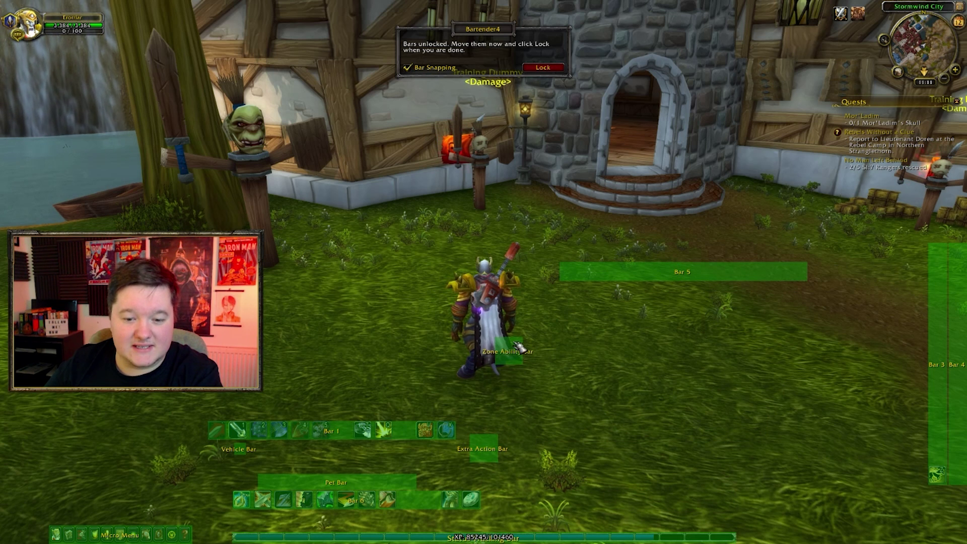
{"action": "left_click_drag", "start_coordinate": [489, 446], "coordinate": [514, 366]}
{"action": "left_click_drag", "start_coordinate": [373, 482], "coordinate": [398, 338]}
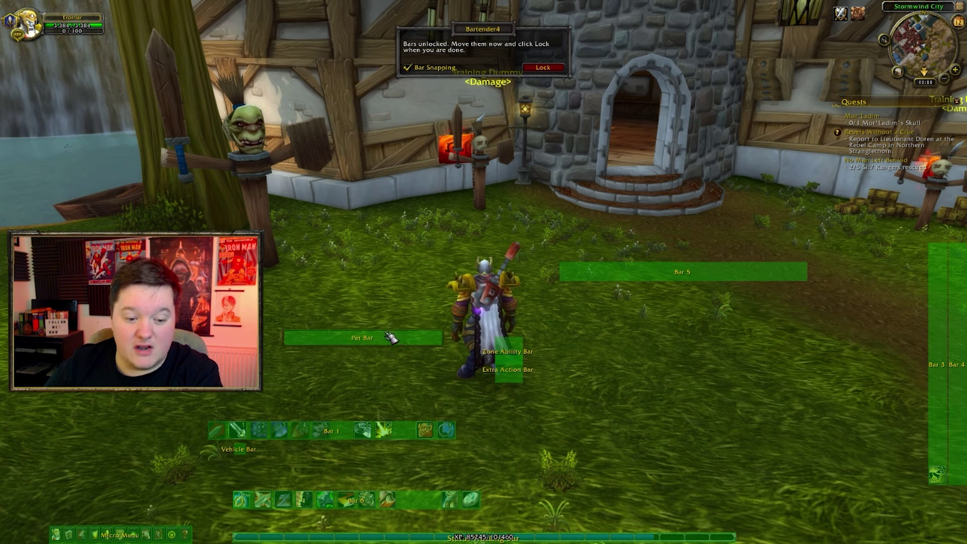
{"action": "left_click_drag", "start_coordinate": [252, 452], "coordinate": [438, 391]}
{"action": "left_click_drag", "start_coordinate": [453, 498], "coordinate": [701, 395]}
Step: Centre Bar 1 along the bottom edge and move Bar 3 from the right edge to centre
{"action": "left_click_drag", "start_coordinate": [403, 431], "coordinate": [480, 453]}
{"action": "left_click_drag", "start_coordinate": [547, 500], "coordinate": [414, 533]}
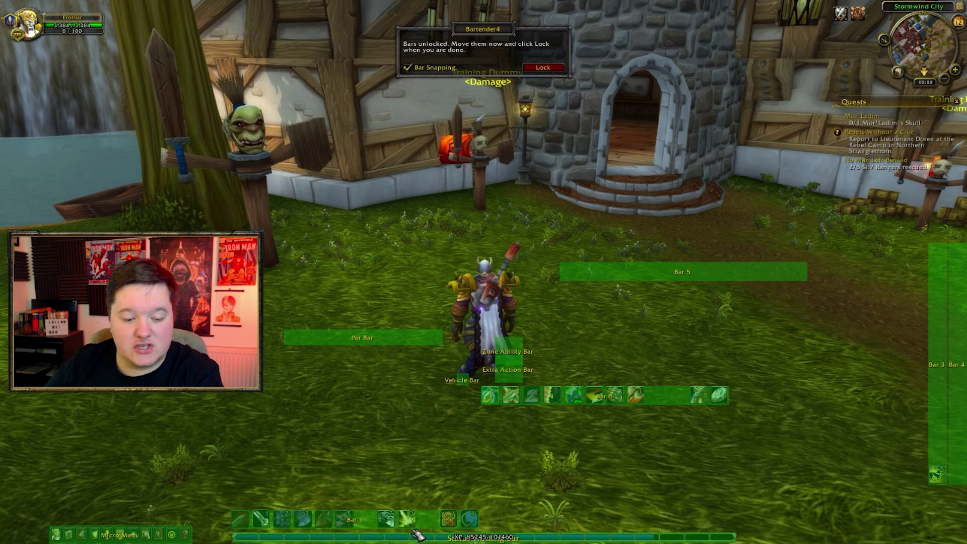
{"action": "mouse_move", "coordinate": [682, 406]}
{"action": "left_mouse_down"}
{"action": "mouse_move", "coordinate": [668, 537]}
{"action": "mouse_move", "coordinate": [673, 421]}
{"action": "left_mouse_up"}
{"action": "left_click_drag", "start_coordinate": [463, 521], "coordinate": [558, 533]}
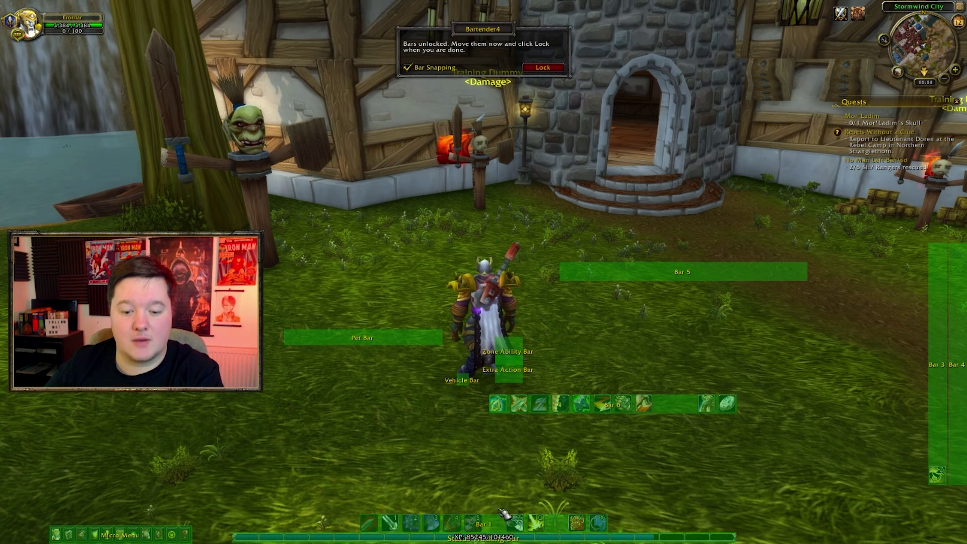
{"action": "left_click_drag", "start_coordinate": [957, 307], "coordinate": [443, 229]}
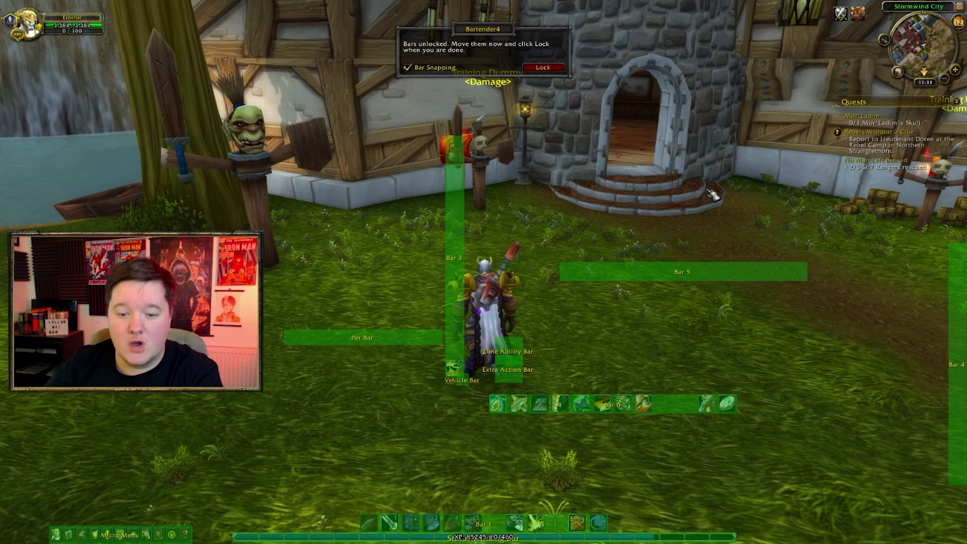
Step: Select Bar 2 in the Bartender4 settings and drag its mover down just above Bar 1
{"action": "left_click", "coordinate": [901, 80]}
{"action": "left_click", "coordinate": [372, 189]}
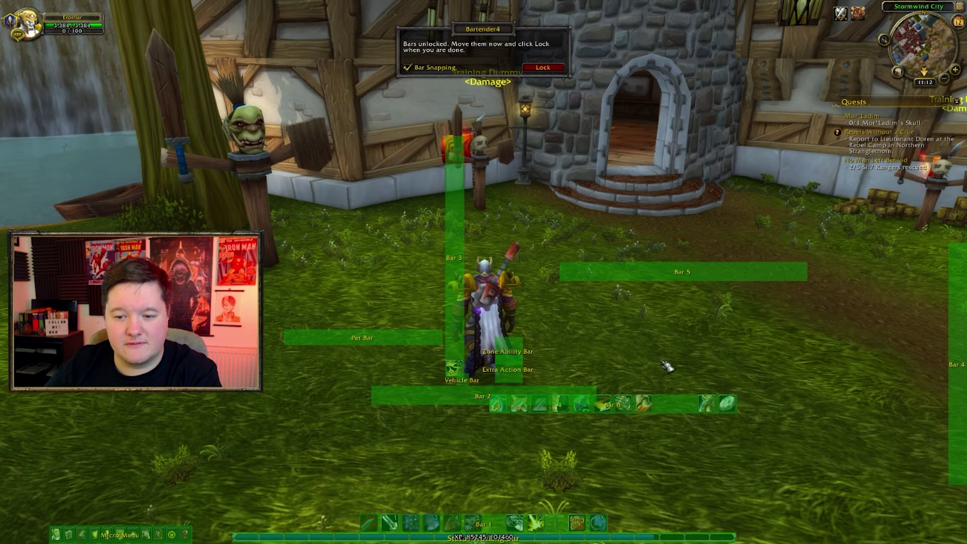
{"action": "left_click", "coordinate": [613, 397]}
{"action": "left_click_drag", "start_coordinate": [472, 405], "coordinate": [473, 524]}
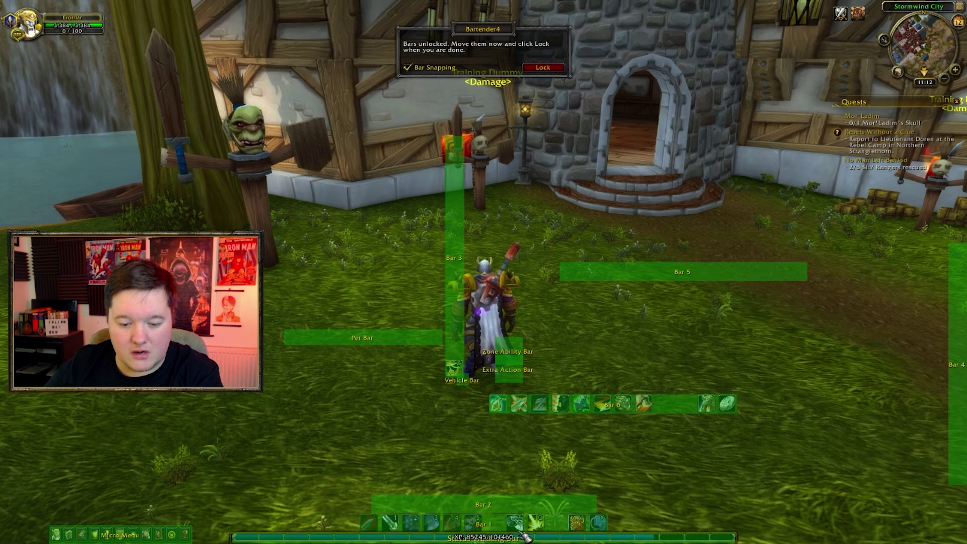
{"action": "left_click", "coordinate": [897, 71]}
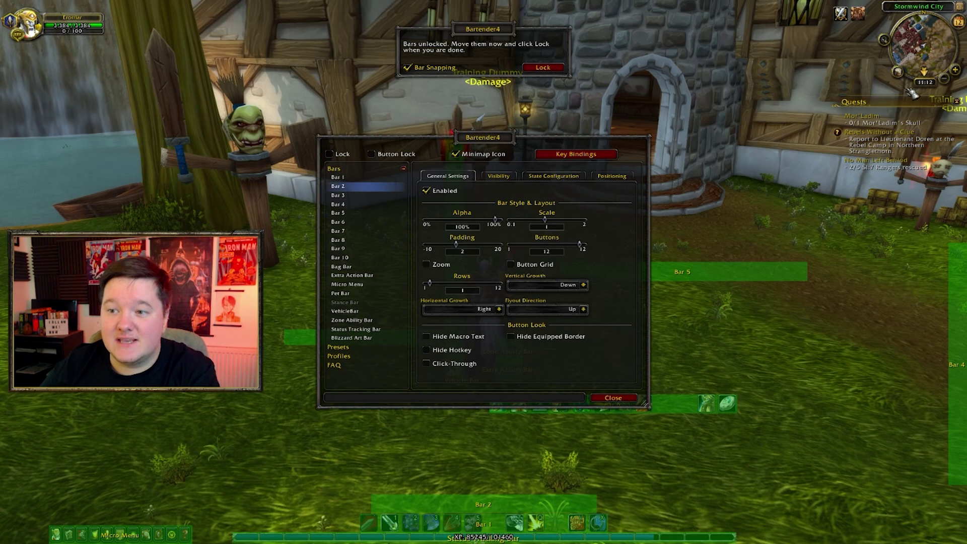
Step: Set padding 6 on Bar 1 and Bar 2, align Bar 2 above Bar 1, and shift Bar 3 right
{"action": "left_click_drag", "start_coordinate": [456, 245], "coordinate": [464, 245]}
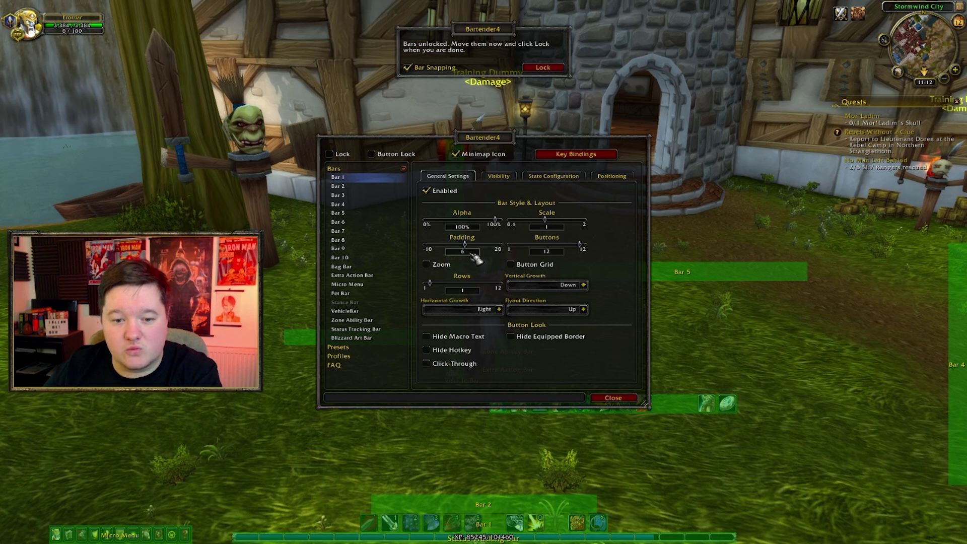
{"action": "left_click", "coordinate": [363, 187]}
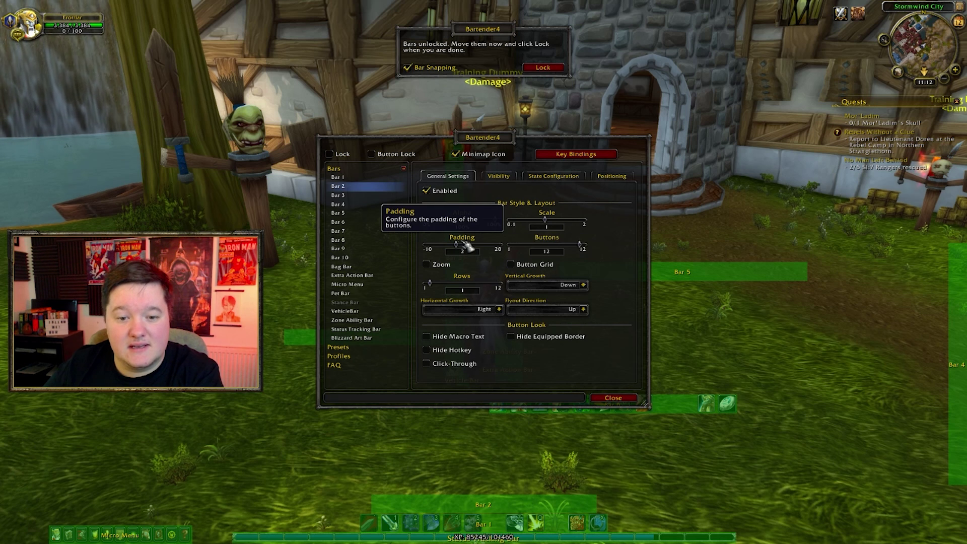
{"action": "left_click_drag", "start_coordinate": [471, 249], "coordinate": [469, 245]}
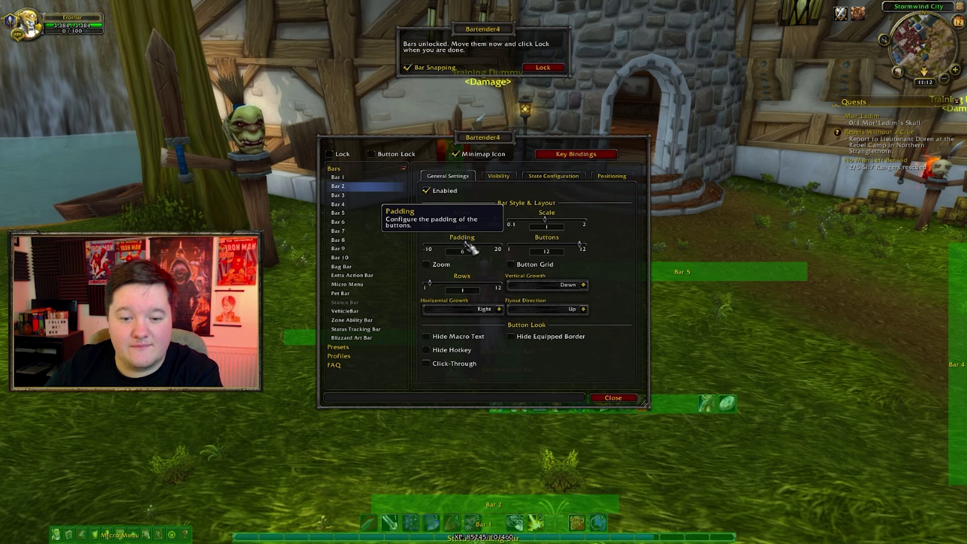
{"action": "left_click_drag", "start_coordinate": [543, 496], "coordinate": [515, 507]}
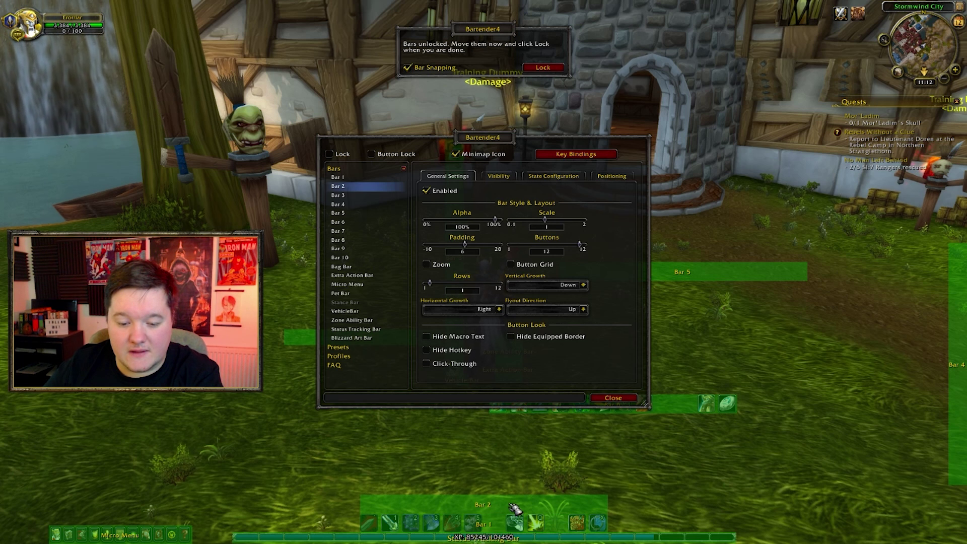
{"action": "left_click", "coordinate": [623, 403]}
{"action": "left_click_drag", "start_coordinate": [453, 216], "coordinate": [548, 217]}
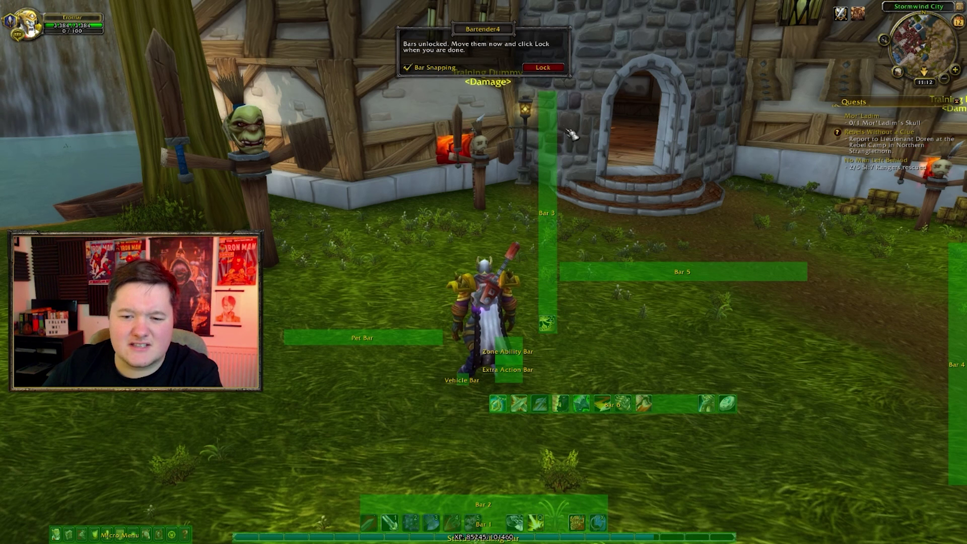
Step: Set Bar 3 to 1 row in Bartender4 and stack it directly above Bar 2
{"action": "right_click", "coordinate": [899, 73]}
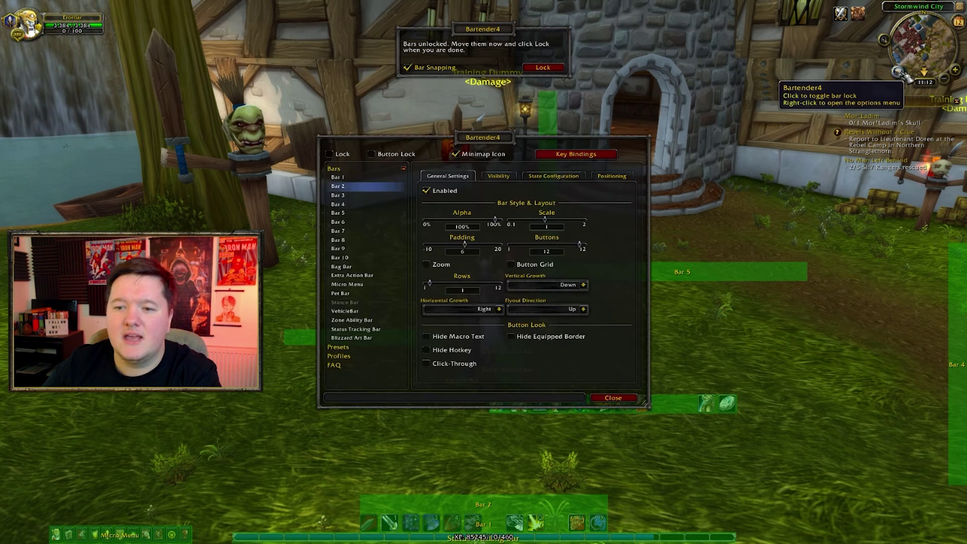
{"action": "left_click", "coordinate": [378, 203]}
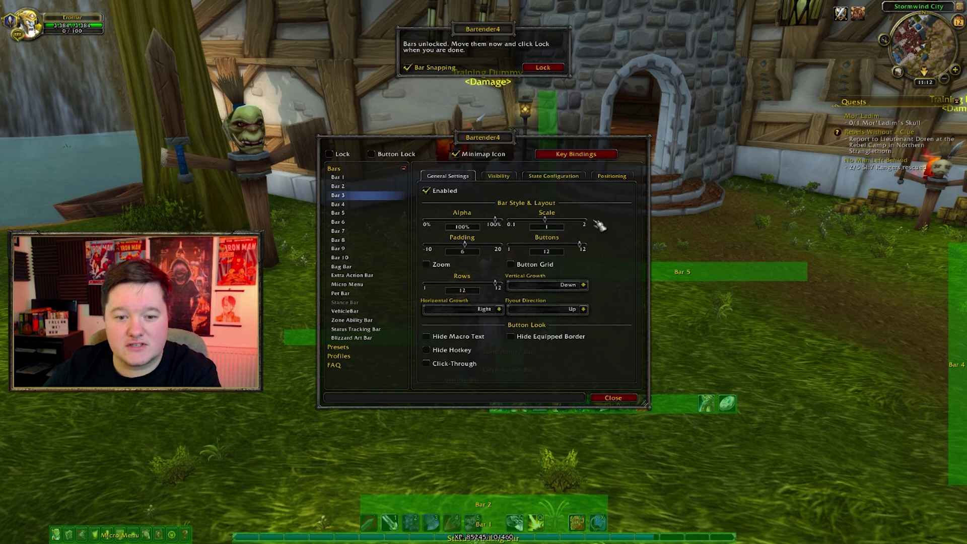
{"action": "left_click", "coordinate": [430, 285]}
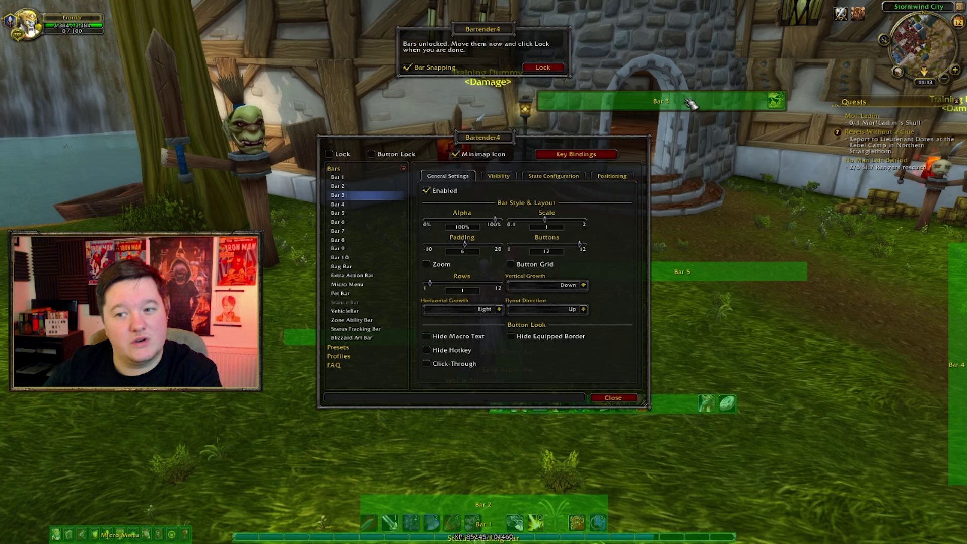
{"action": "left_click_drag", "start_coordinate": [692, 103], "coordinate": [516, 496]}
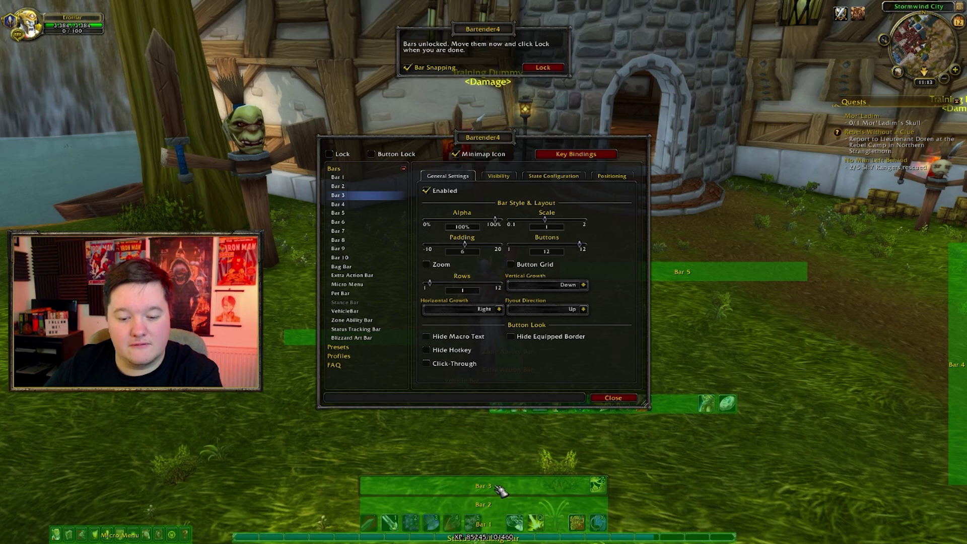
{"action": "left_click", "coordinate": [613, 398]}
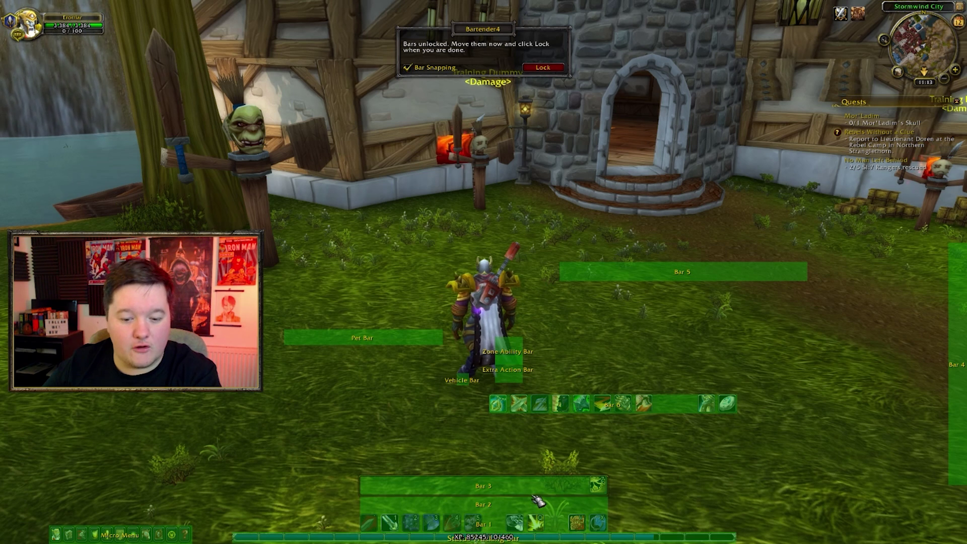